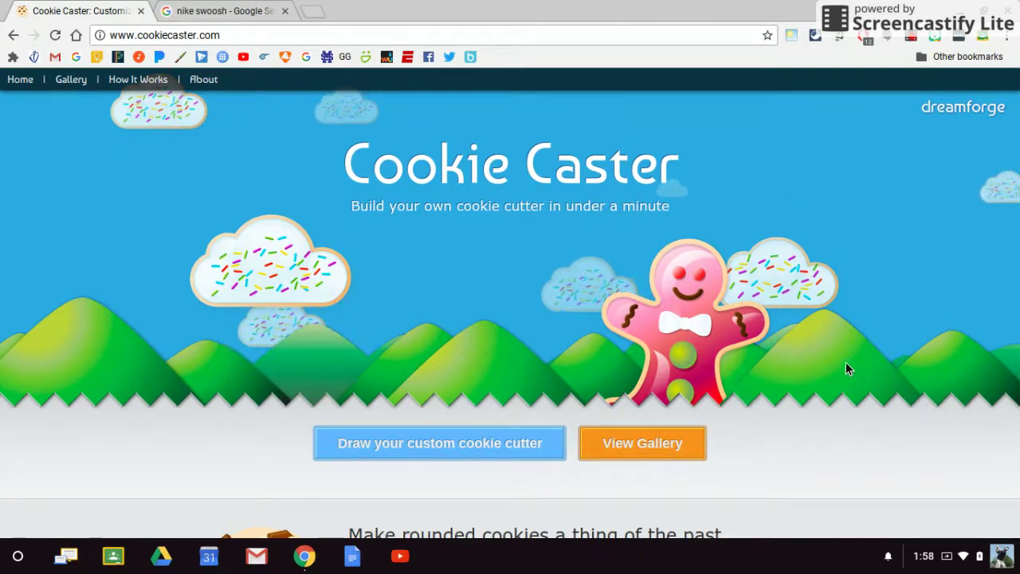
# - Start the guided tutorial on how to draw cookie cutters from the Cookie Caster editor's welcome prompt
pyautogui.scroll(-7, 845, 361)
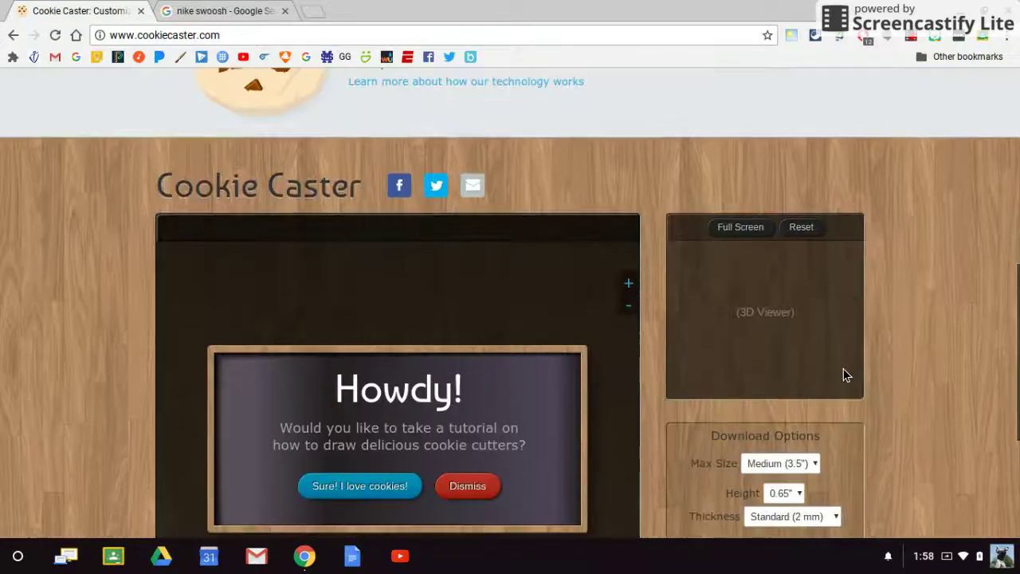
pyautogui.scroll(-2, 845, 375)
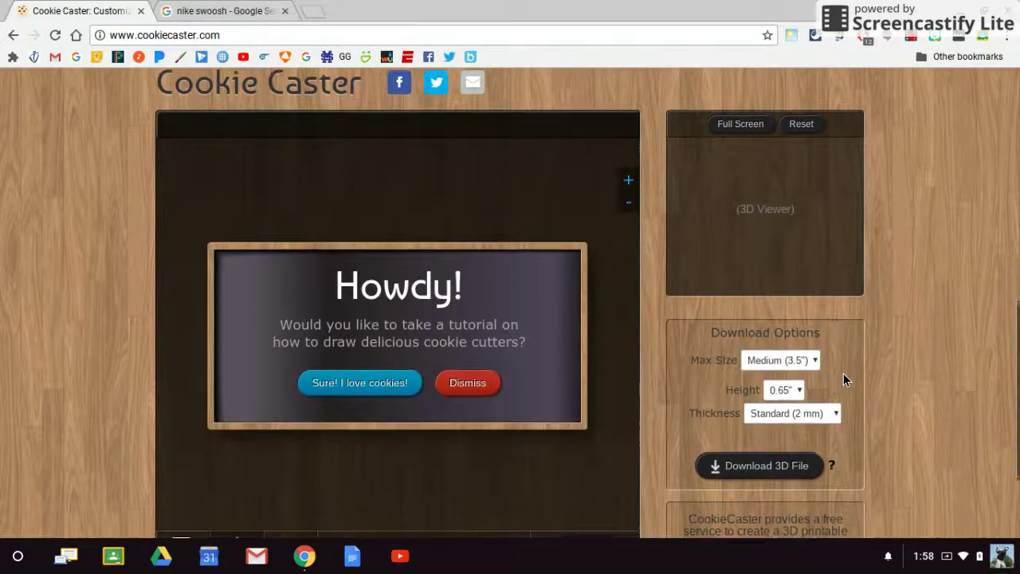
pyautogui.scroll(-2, 843, 374)
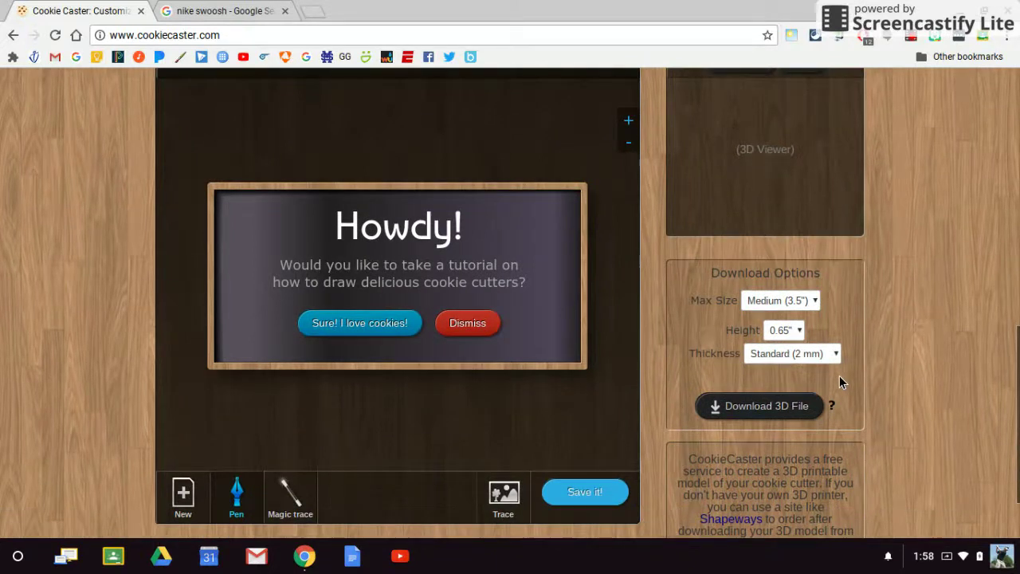
pyautogui.scroll(1, 839, 376)
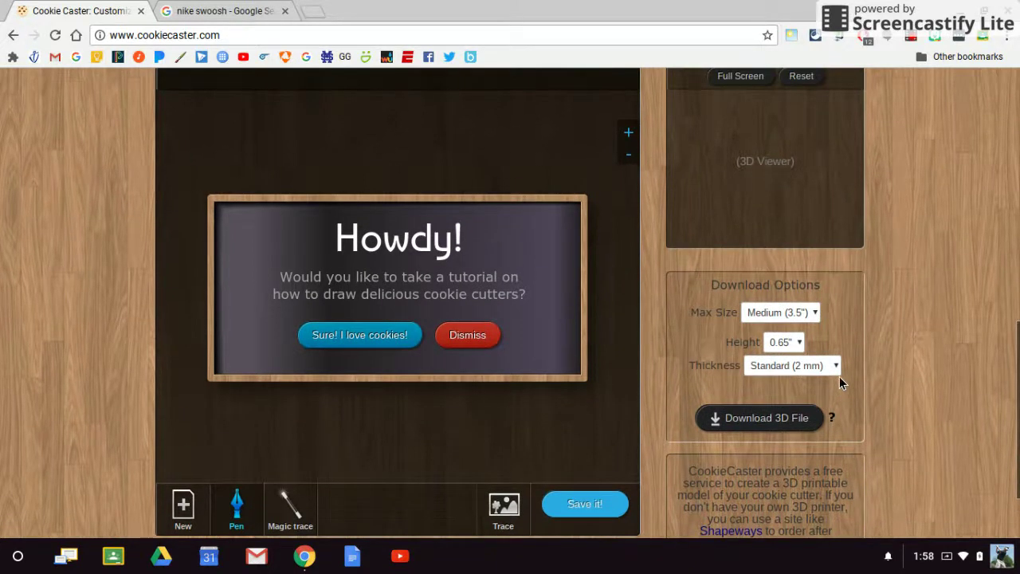
pyautogui.click(360, 337)
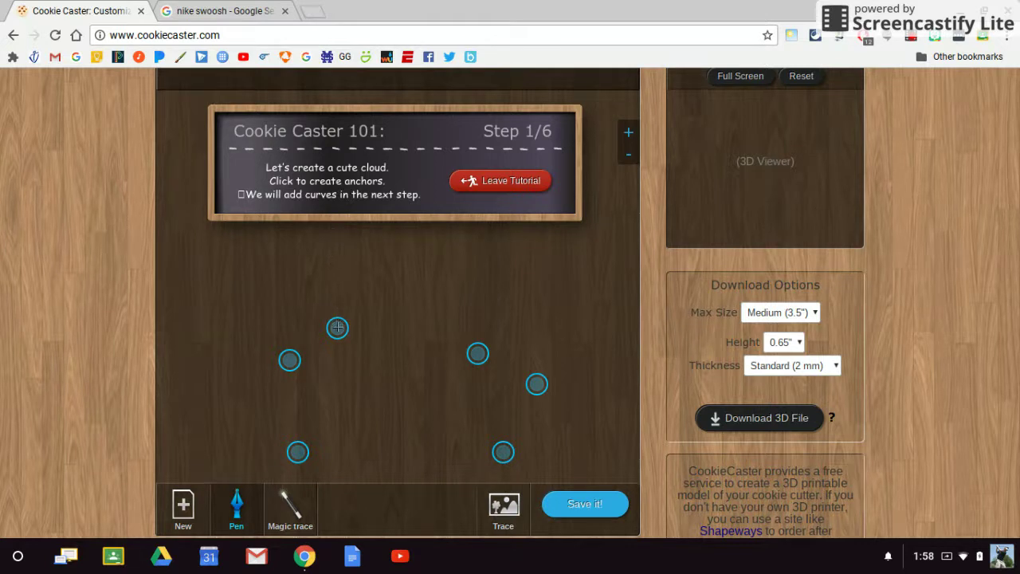
# - Draw a closed straight-sided cloud outline through the tutorial's six marked anchor points, ending at the starting anchor
pyautogui.moveTo(337, 326); pyautogui.dragTo(476, 352)
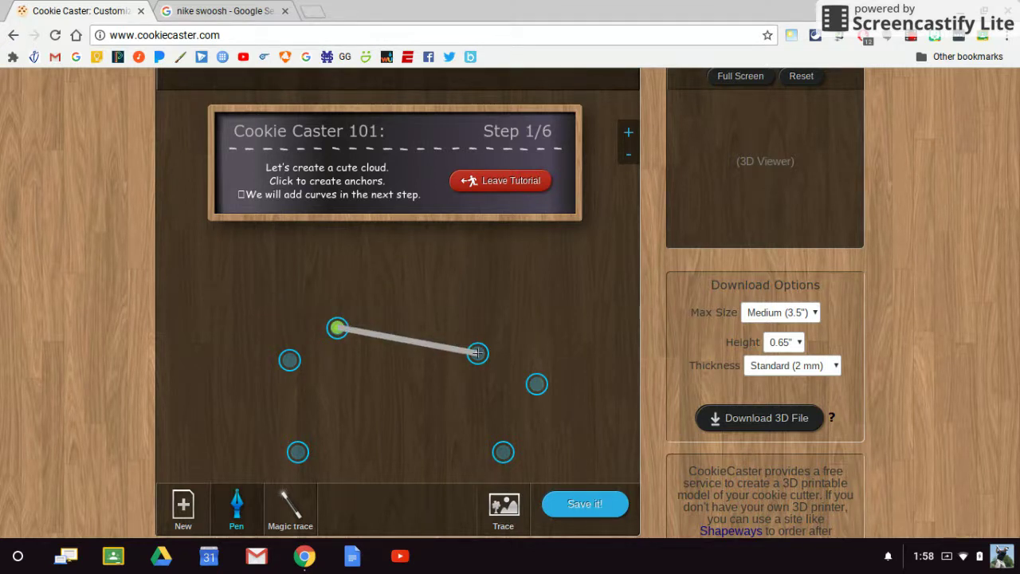
pyautogui.moveTo(477, 354); pyautogui.dragTo(530, 379)
pyautogui.click(536, 383)
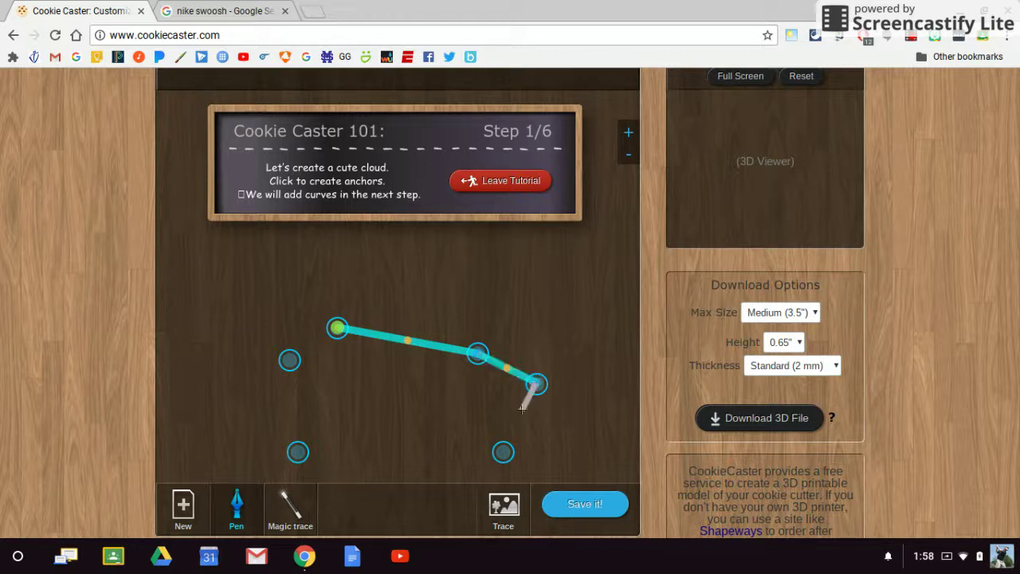
pyautogui.click(503, 452)
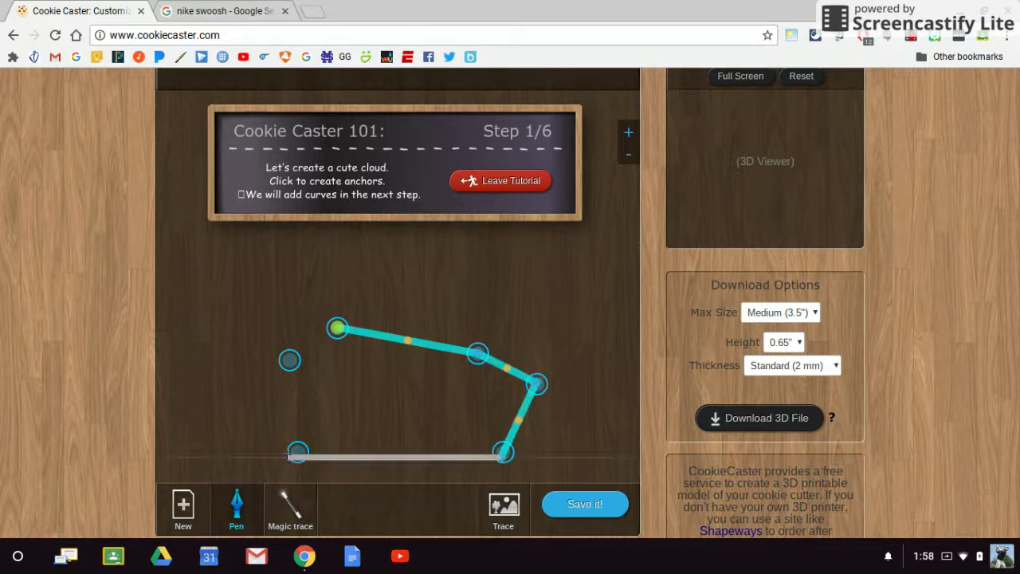
pyautogui.click(297, 452)
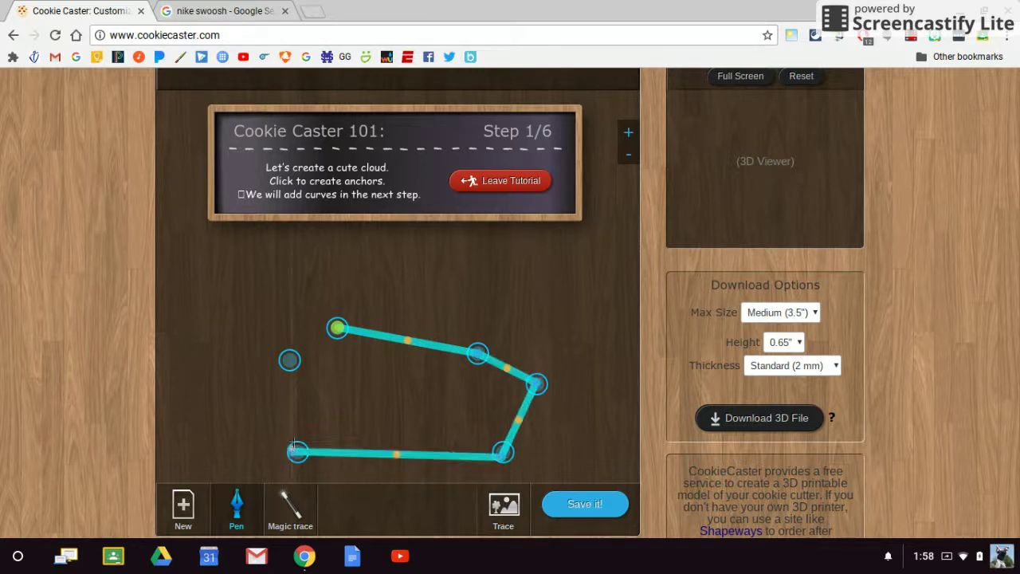
pyautogui.click(289, 359)
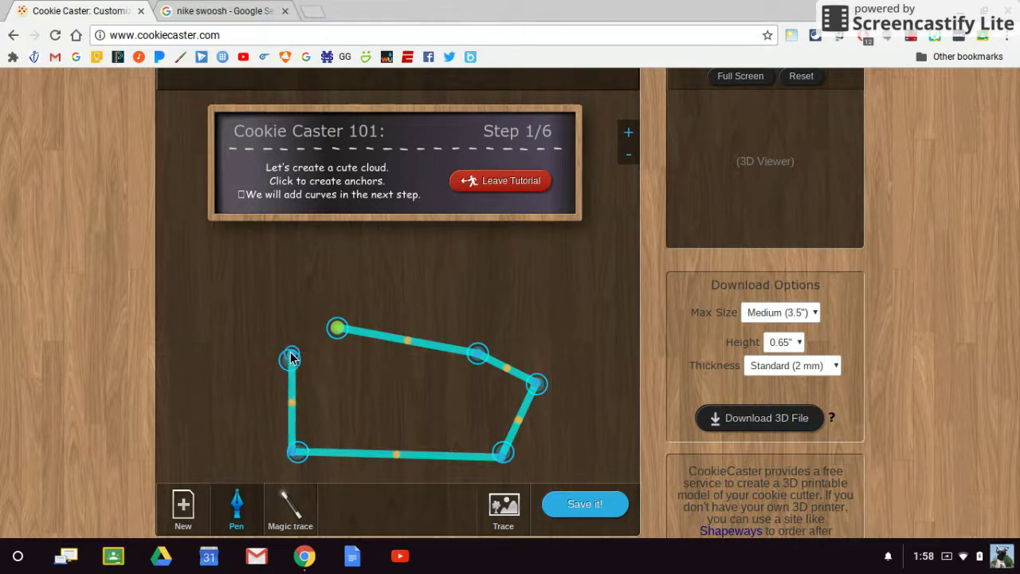
pyautogui.click(338, 330)
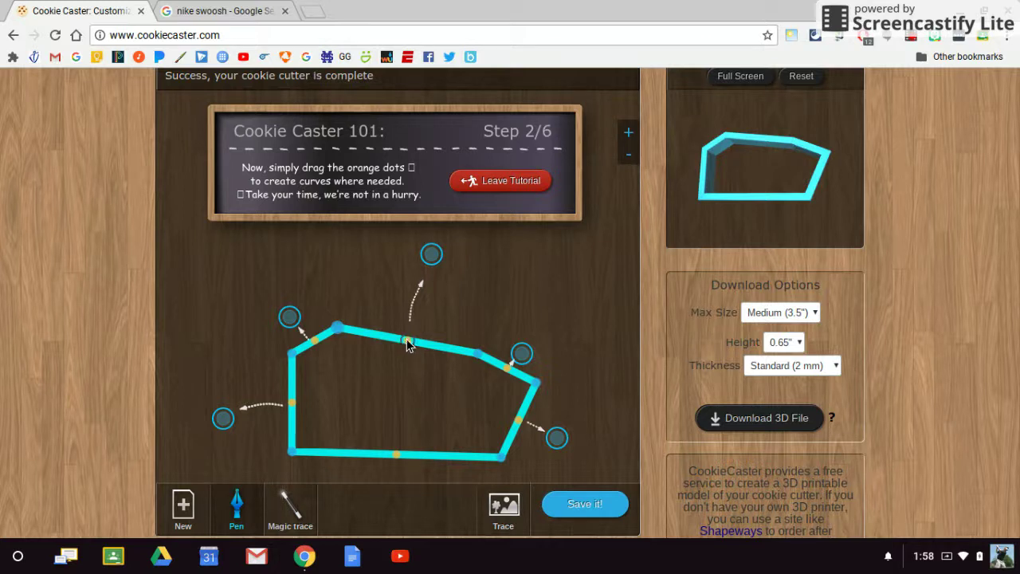
# - Curve the cloud's five upper and side edges by pulling their orange midpoints to the marked target circles
pyautogui.moveTo(406, 340); pyautogui.dragTo(432, 254)
pyautogui.moveTo(506, 370); pyautogui.dragTo(522, 354)
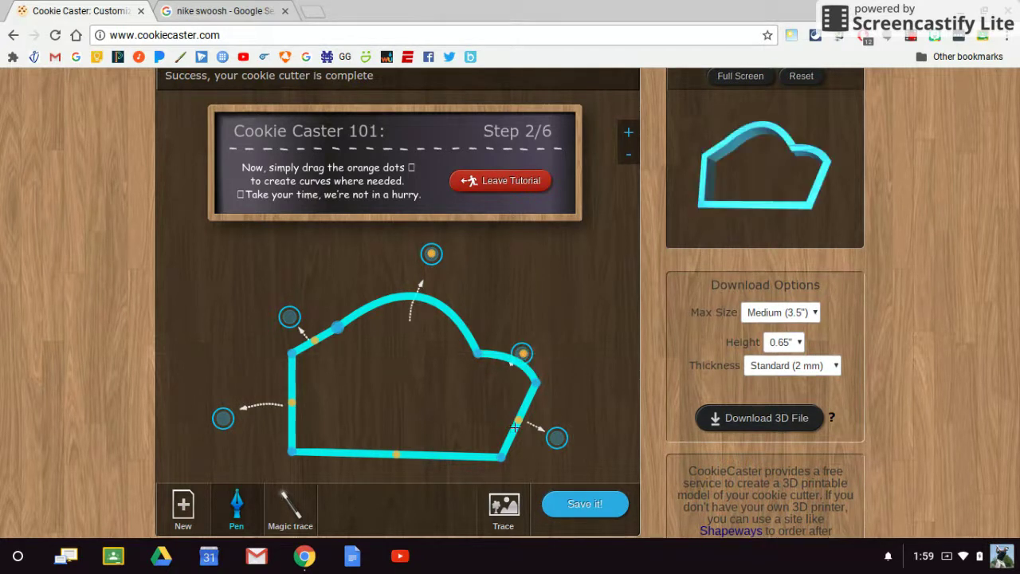
pyautogui.moveTo(520, 425); pyautogui.dragTo(557, 437)
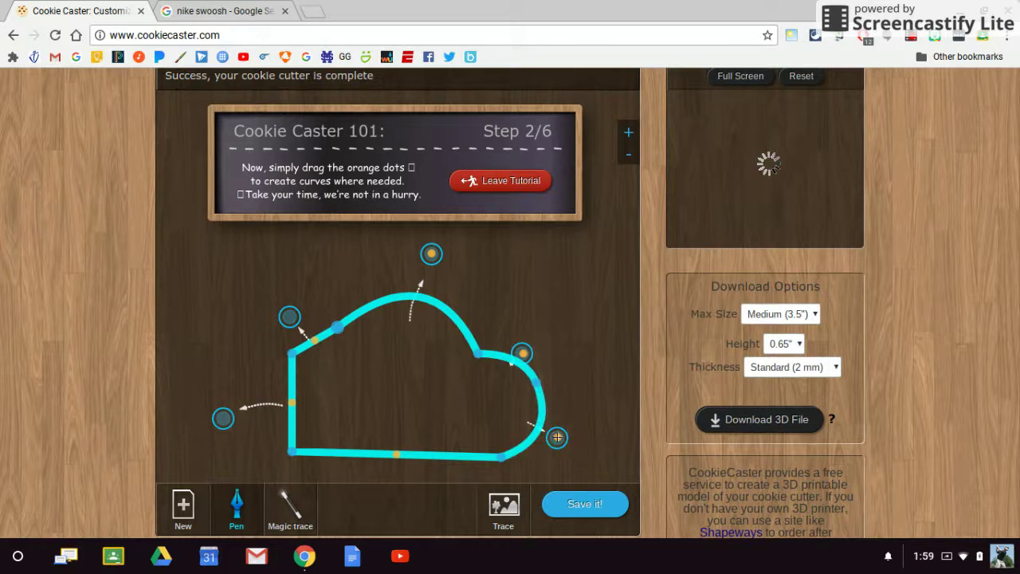
pyautogui.moveTo(292, 405); pyautogui.dragTo(227, 424)
pyautogui.moveTo(317, 341); pyautogui.dragTo(291, 320)
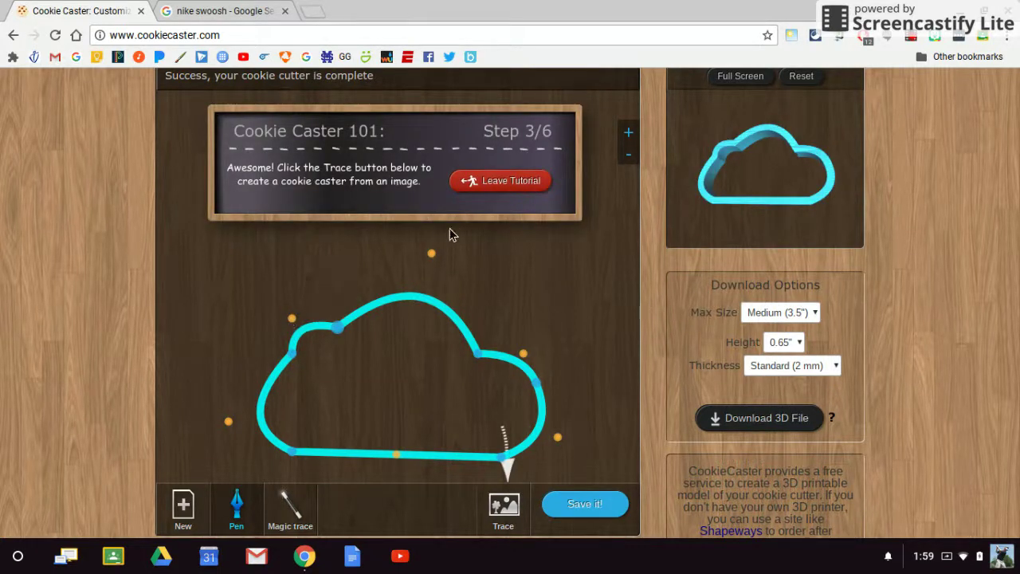
# - Inspect the cloud cookie cutter from several angles in the 3D preview and its full-screen view
pyautogui.moveTo(796, 181); pyautogui.dragTo(705, 176)
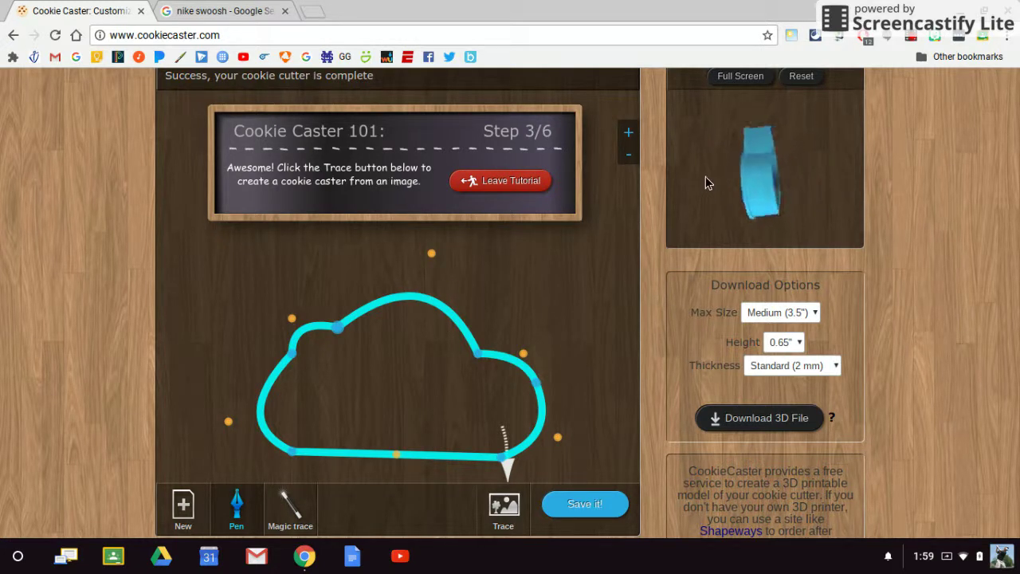
pyautogui.click(736, 80)
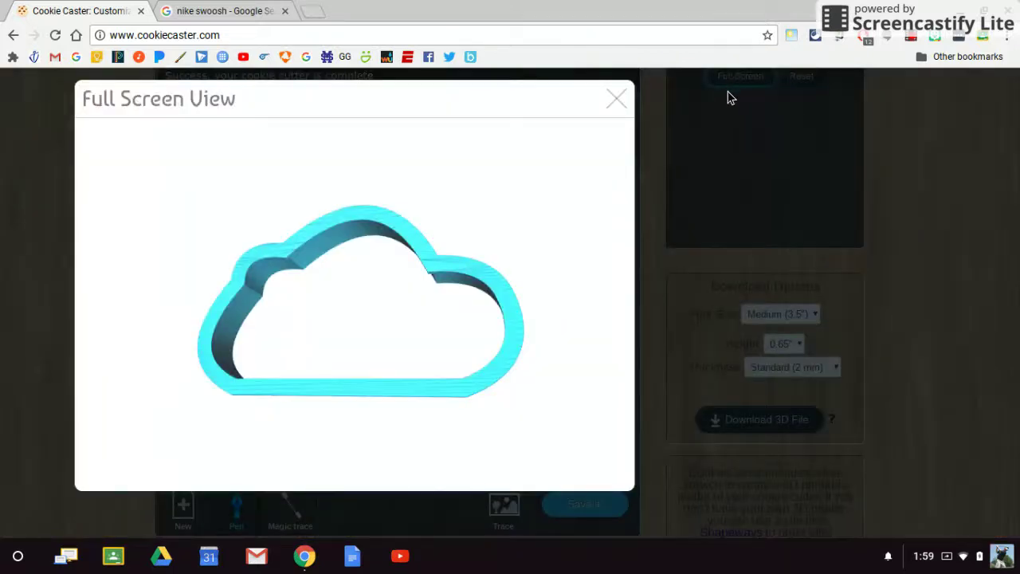
pyautogui.moveTo(405, 301); pyautogui.dragTo(246, 242)
pyautogui.moveTo(361, 222); pyautogui.dragTo(555, 287)
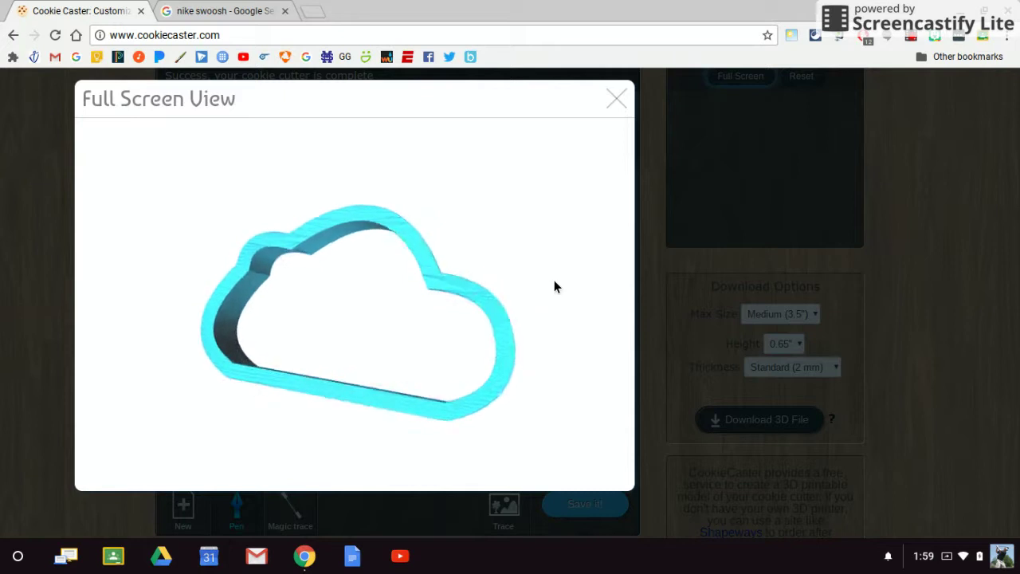
pyautogui.click(616, 99)
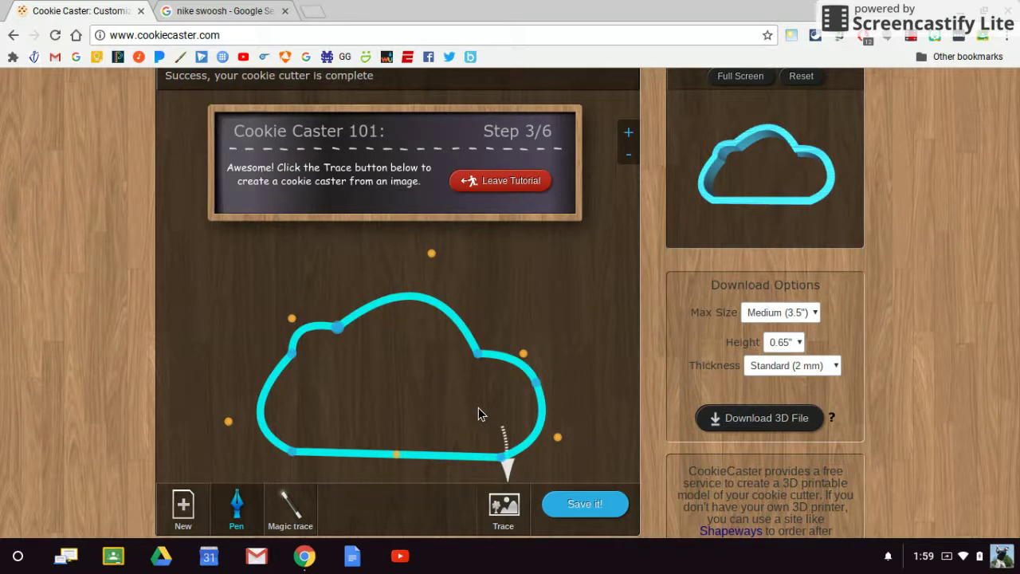
# - View the Nike swoosh picture in the Google image results and return to the Cookie Caster tutorial
pyautogui.click(235, 10)
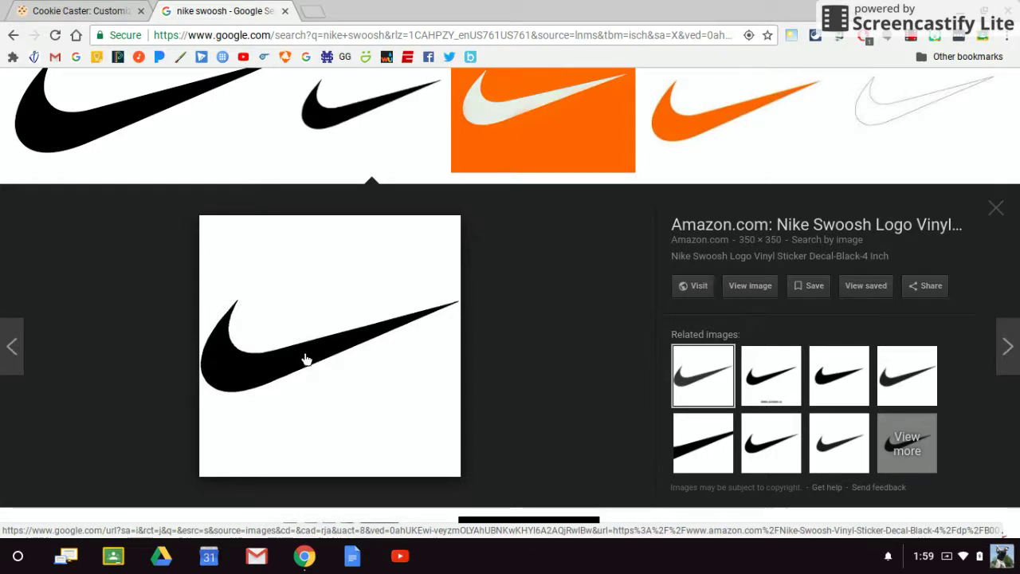
pyautogui.click(90, 11)
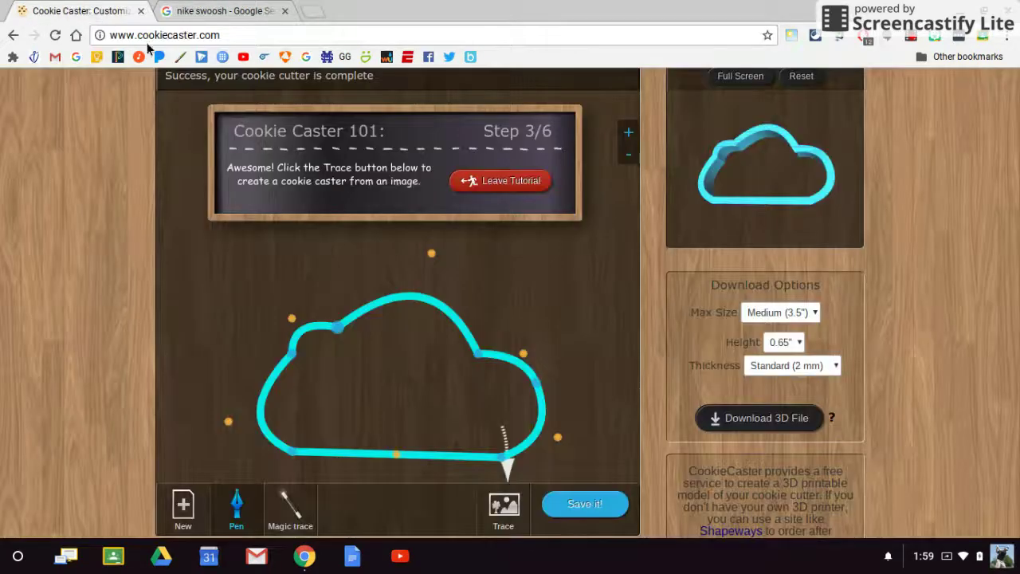
# - Load the tutorial's gingerbread man as the trace image, outline its body with Magic Trace and rotate the 3D preview
pyautogui.click(510, 515)
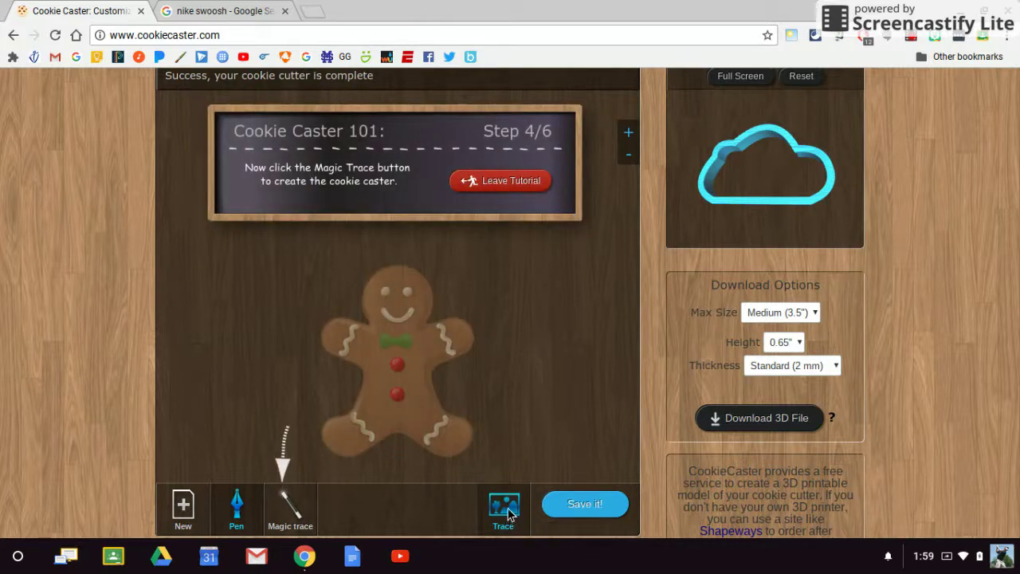
pyautogui.click(290, 506)
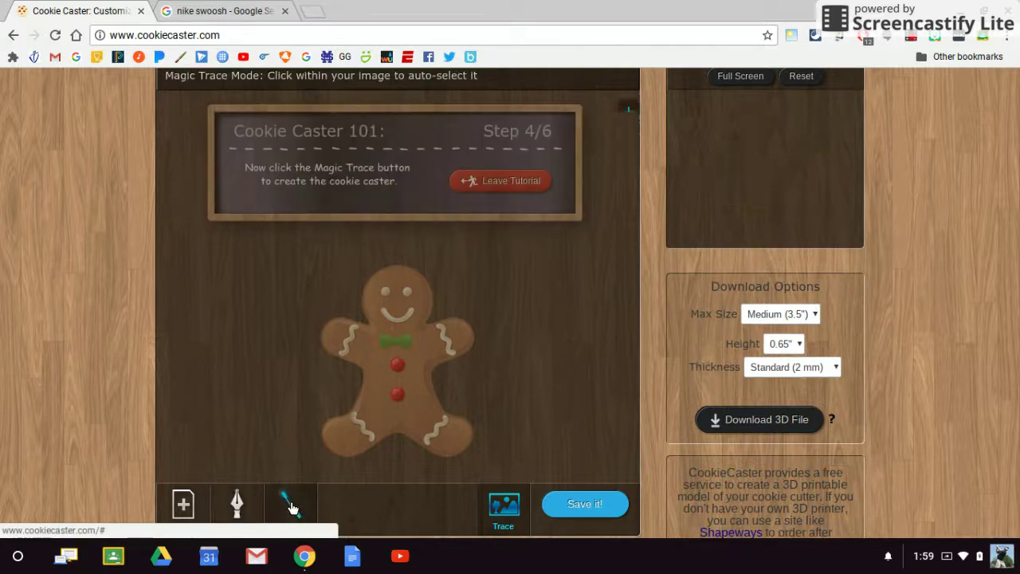
pyautogui.click(373, 364)
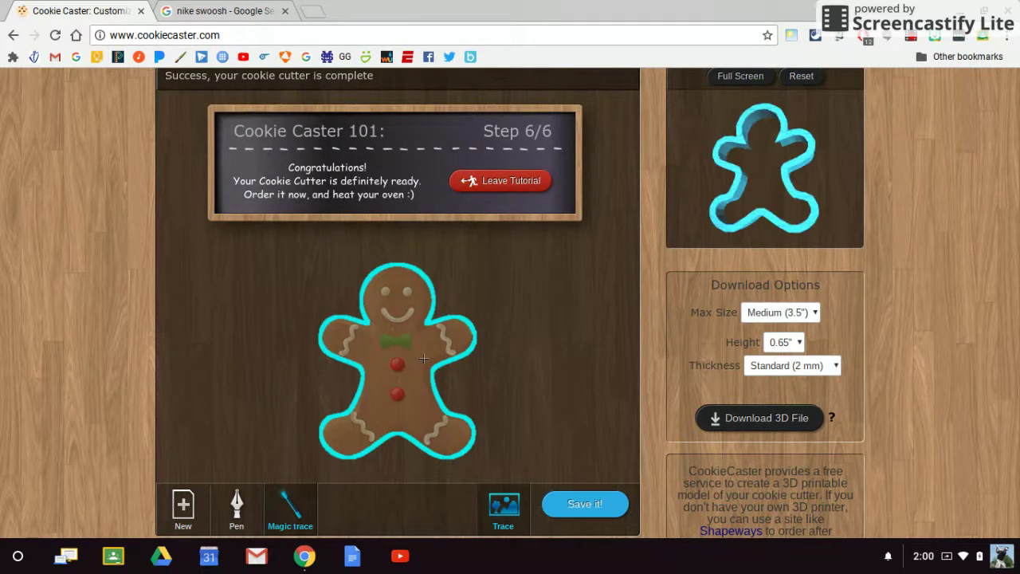
pyautogui.moveTo(802, 177); pyautogui.dragTo(767, 149)
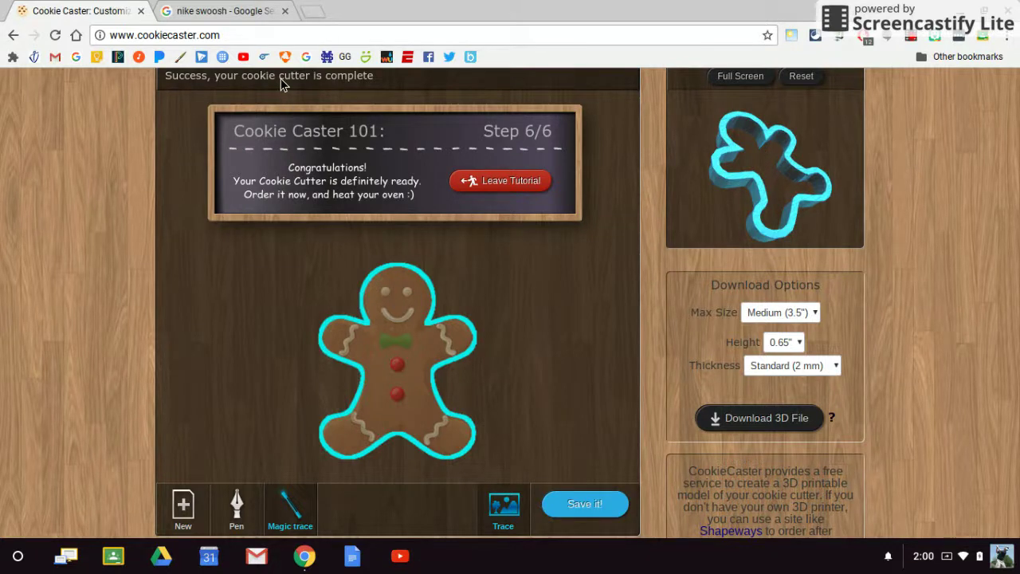
# - Save the Nike swoosh picture from the Google image results to the Downloads folder as nike.jpg
pyautogui.click(226, 11)
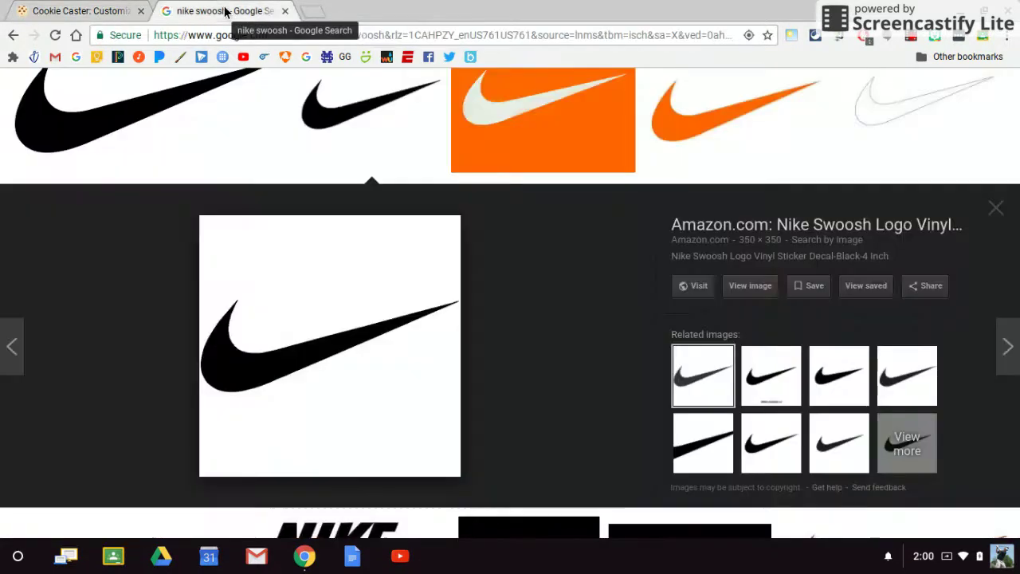
pyautogui.rightClick(295, 368)
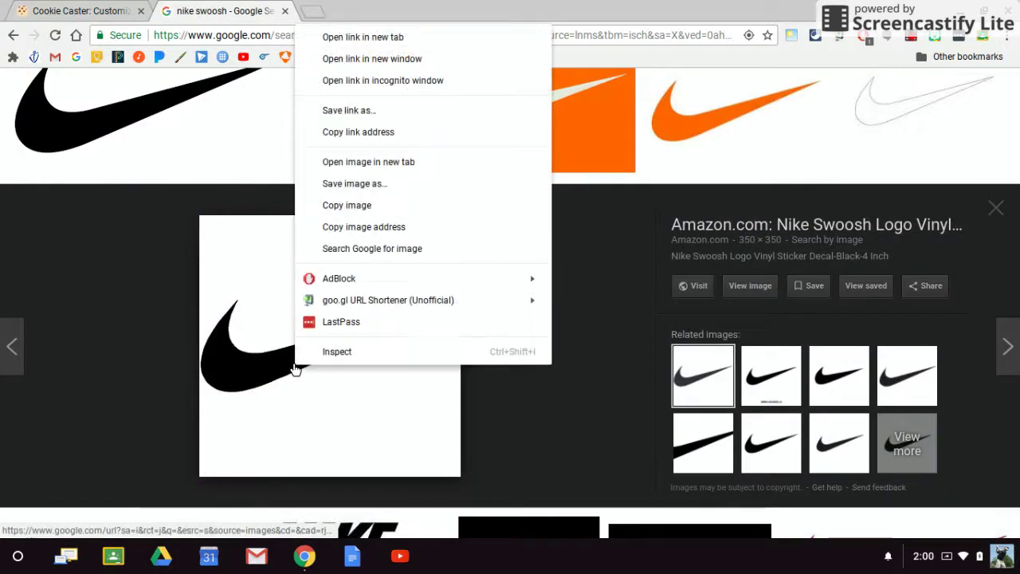
pyautogui.click(358, 184)
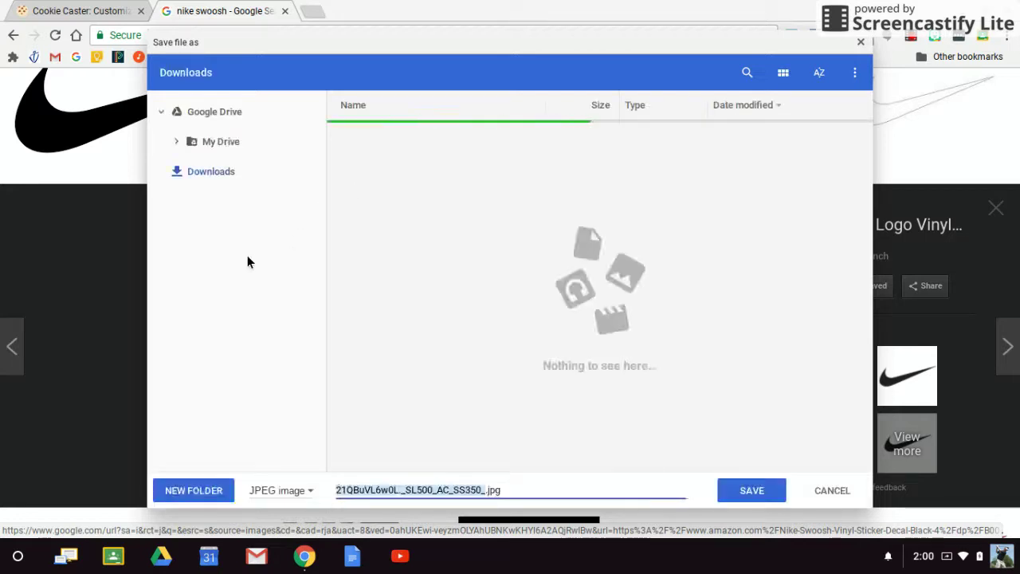
pyautogui.write('nike')
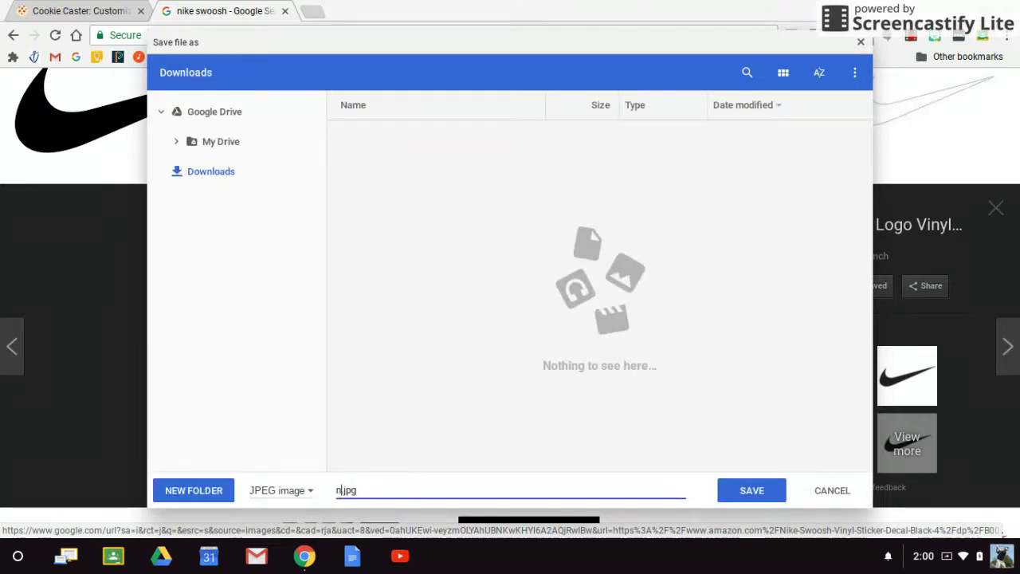
pyautogui.press('Return')
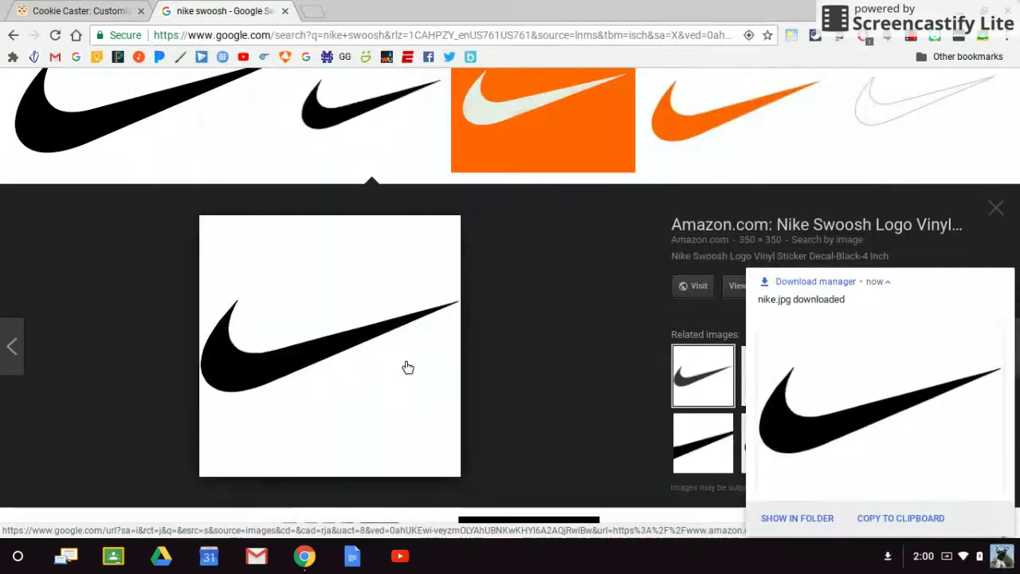
# - Return to Cookie Caster and upload nike.jpg from the Downloads folder as the new trace image
pyautogui.click(87, 11)
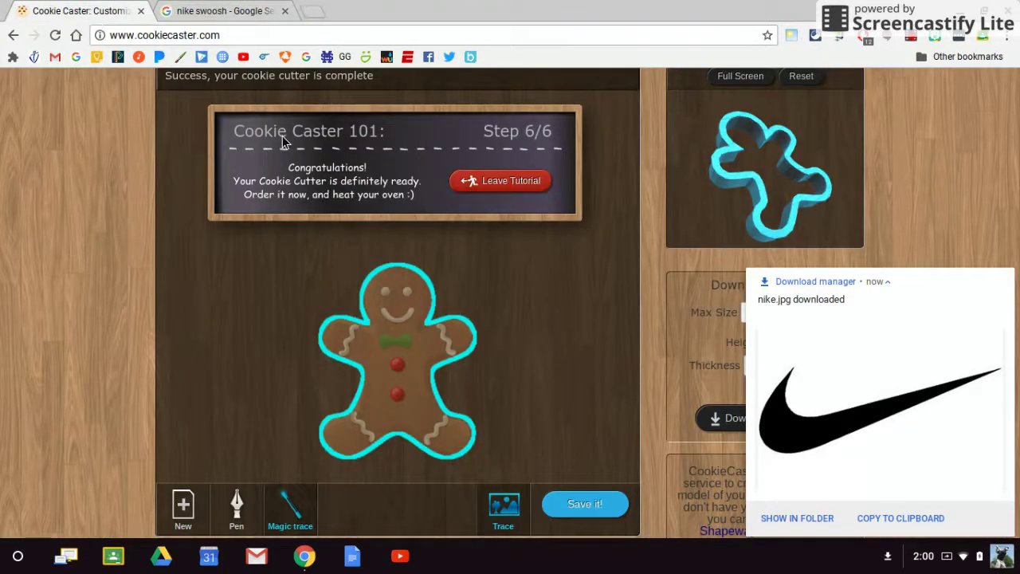
pyautogui.click(508, 522)
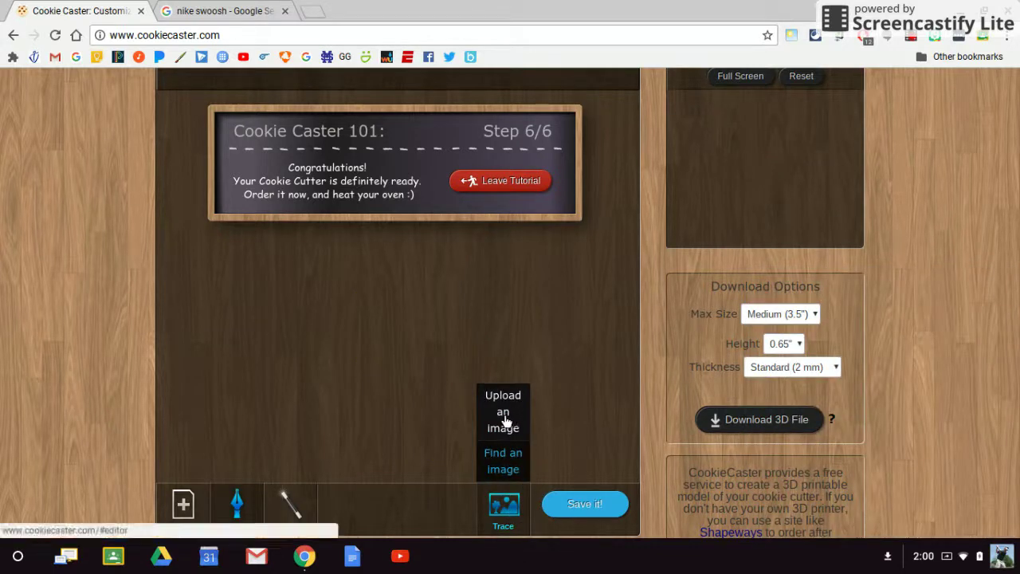
pyautogui.click(504, 413)
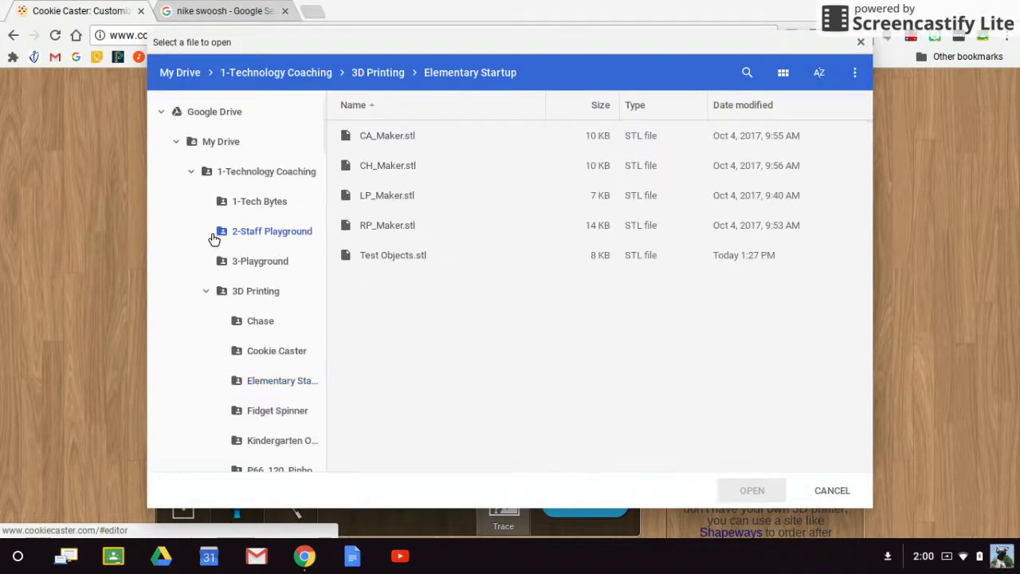
pyautogui.scroll(-10, 223, 319)
pyautogui.scroll(-5, 225, 346)
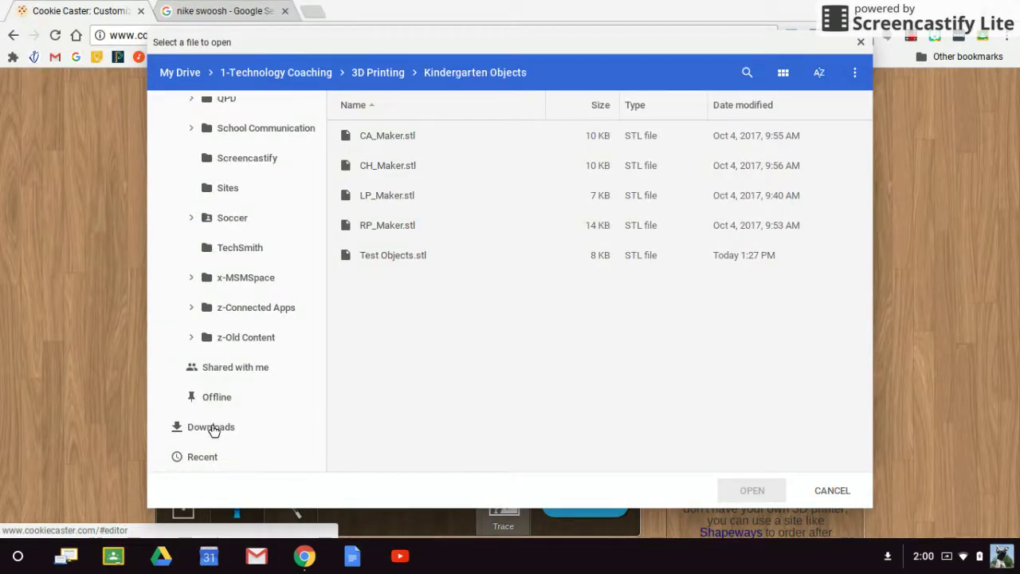
pyautogui.click(212, 428)
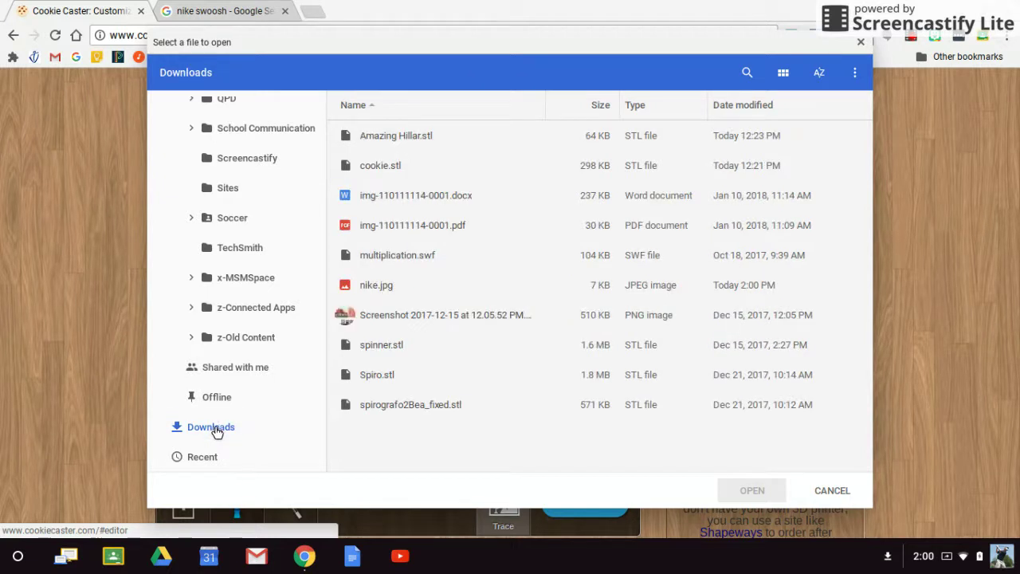
pyautogui.doubleClick(375, 284)
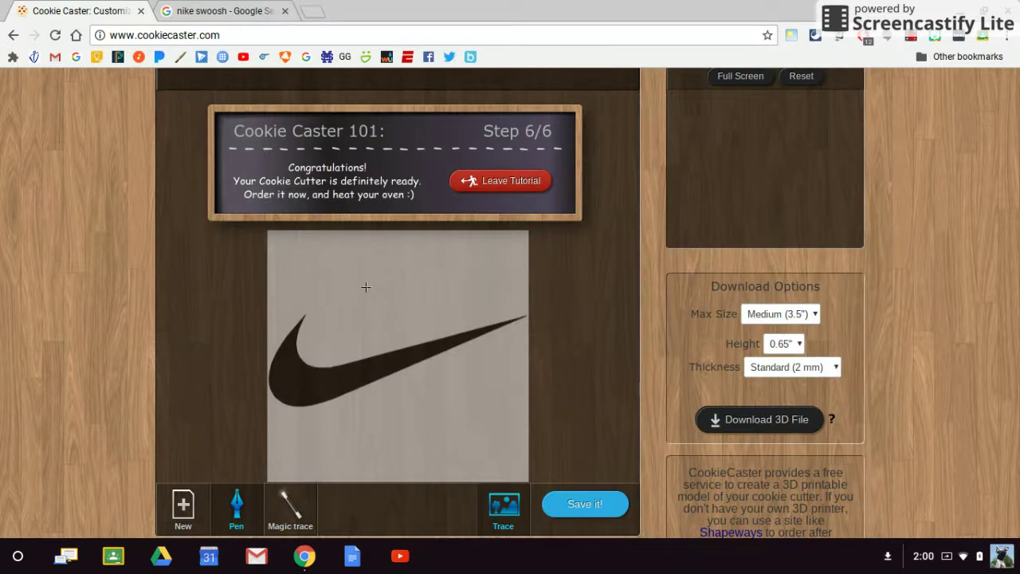
# - Outline the Nike swoosh with Magic Trace and rotate the resulting cutter in the full-screen 3D view
pyautogui.click(290, 518)
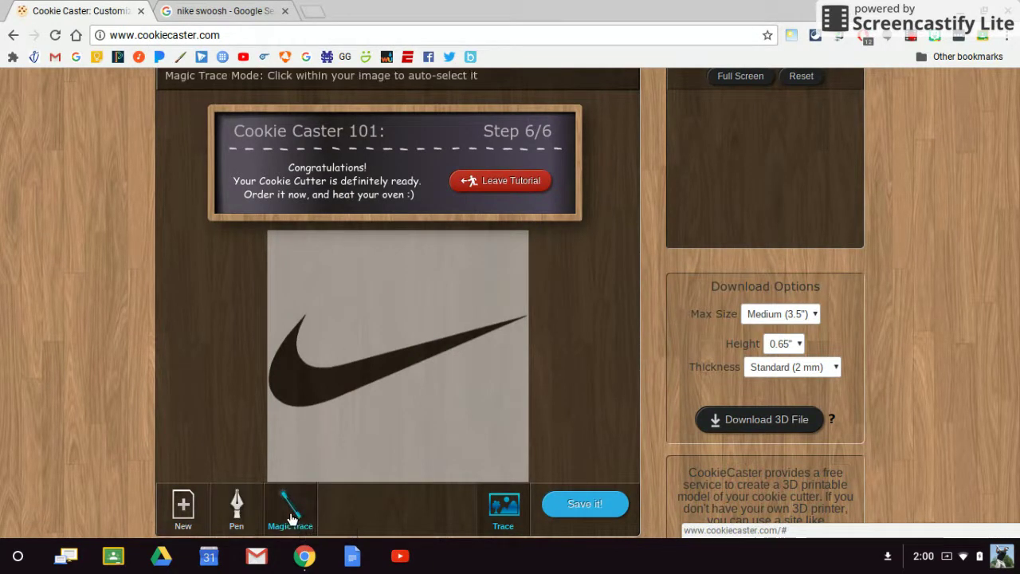
pyautogui.click(311, 381)
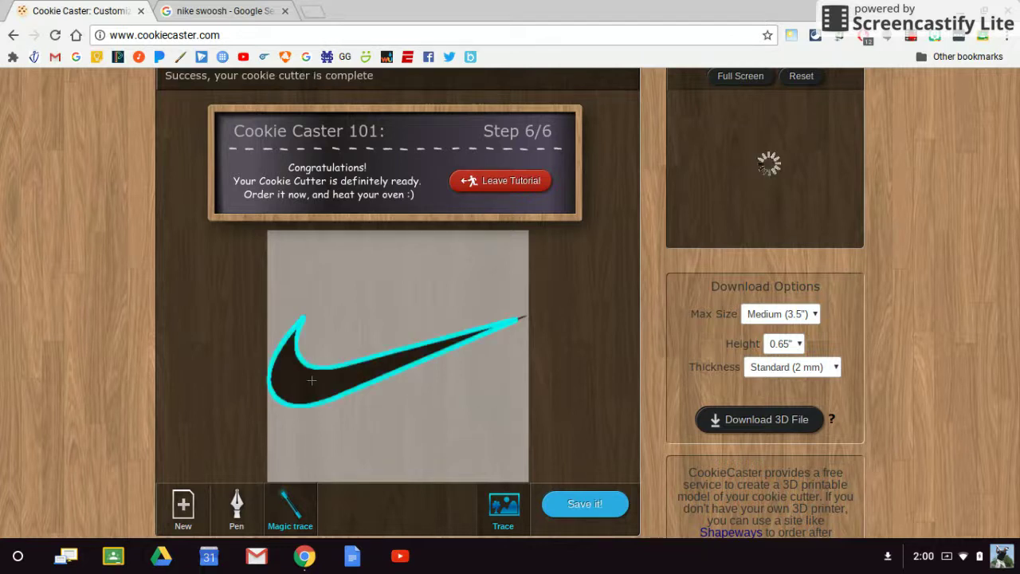
pyautogui.click(736, 80)
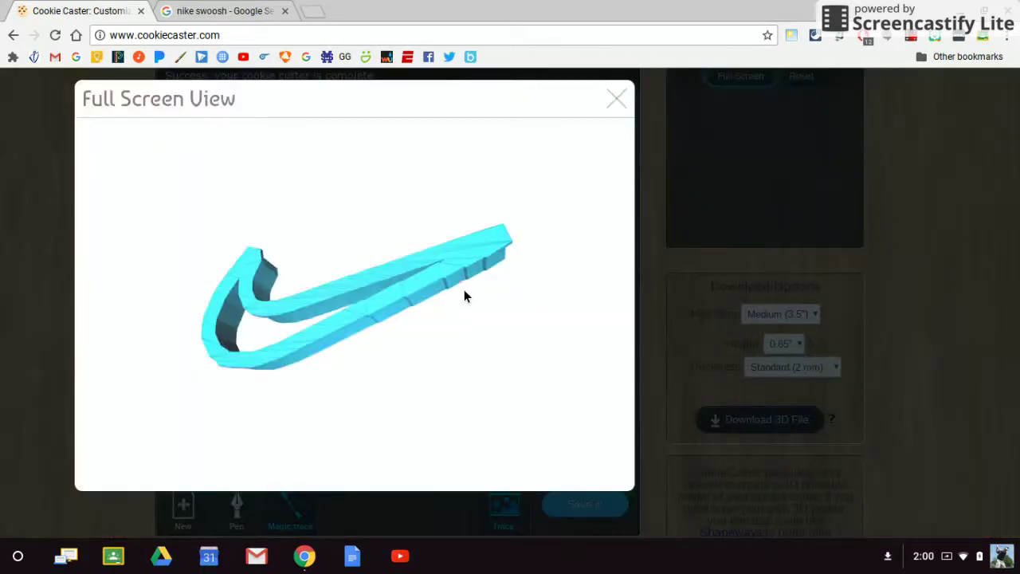
pyautogui.moveTo(491, 311); pyautogui.dragTo(468, 371)
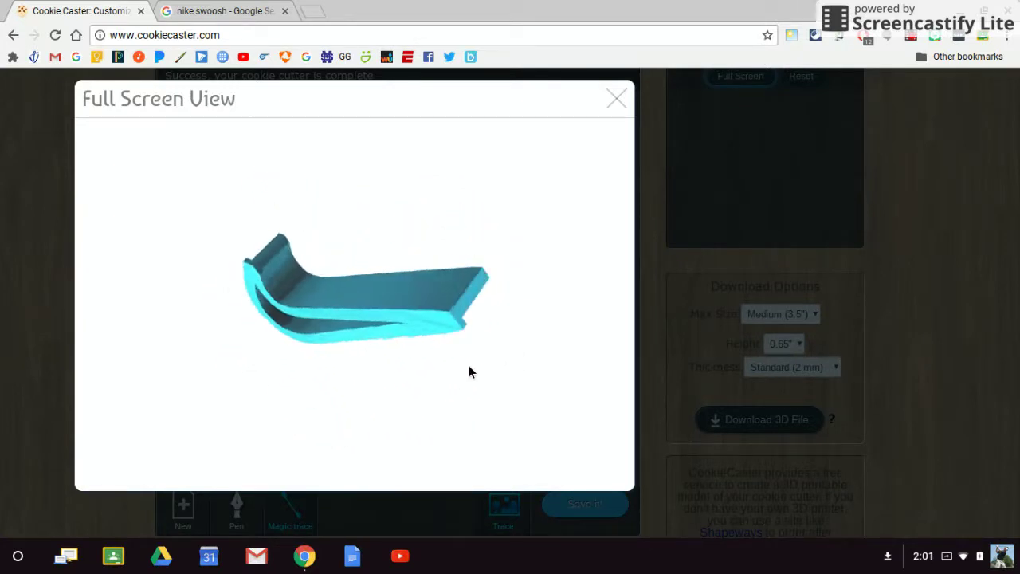
pyautogui.click(615, 98)
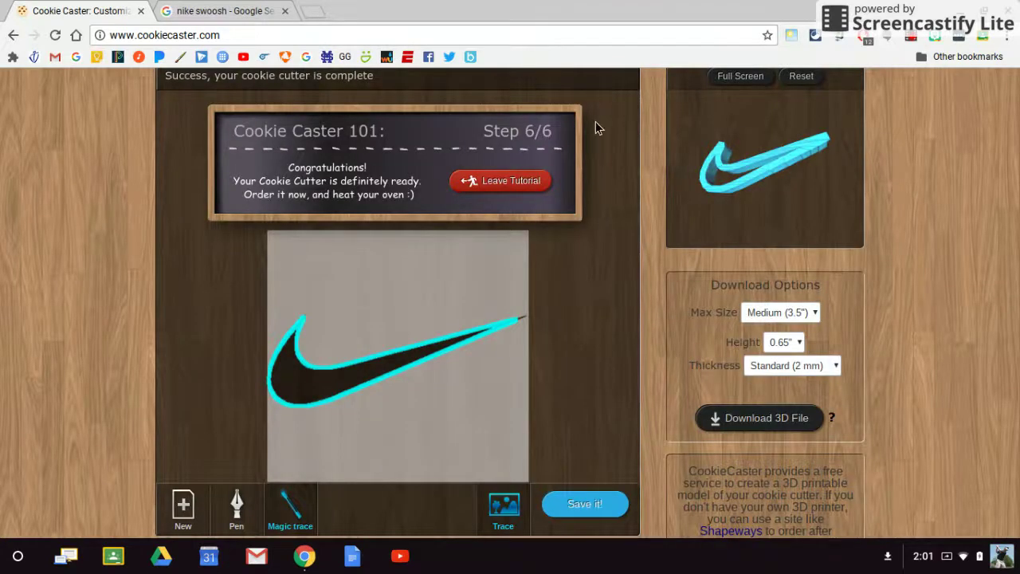
# - Start a new blank design and draw a closed, irregular five-sided outline with the Pen tool
pyautogui.click(185, 504)
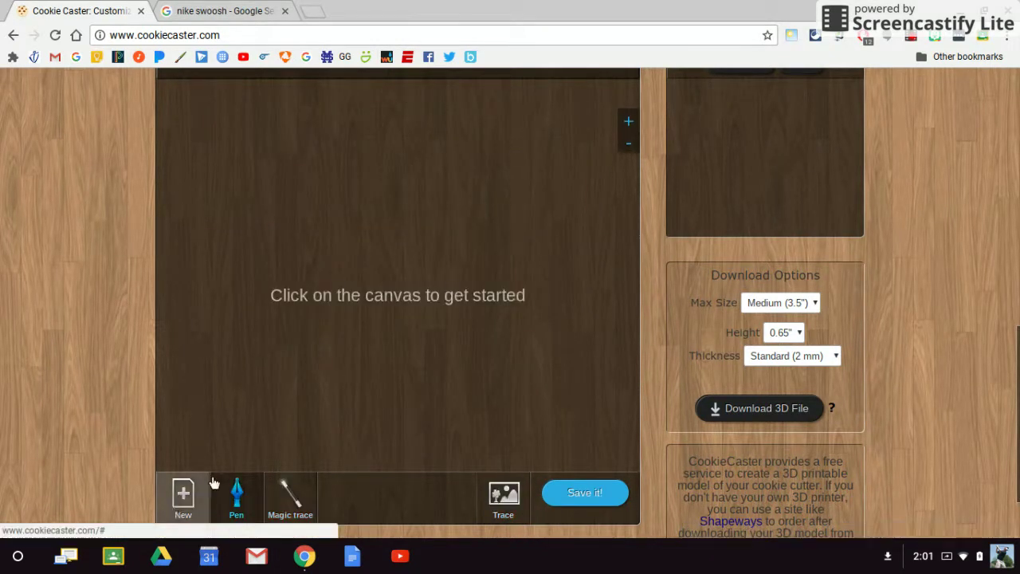
pyautogui.click(245, 287)
pyautogui.click(421, 167)
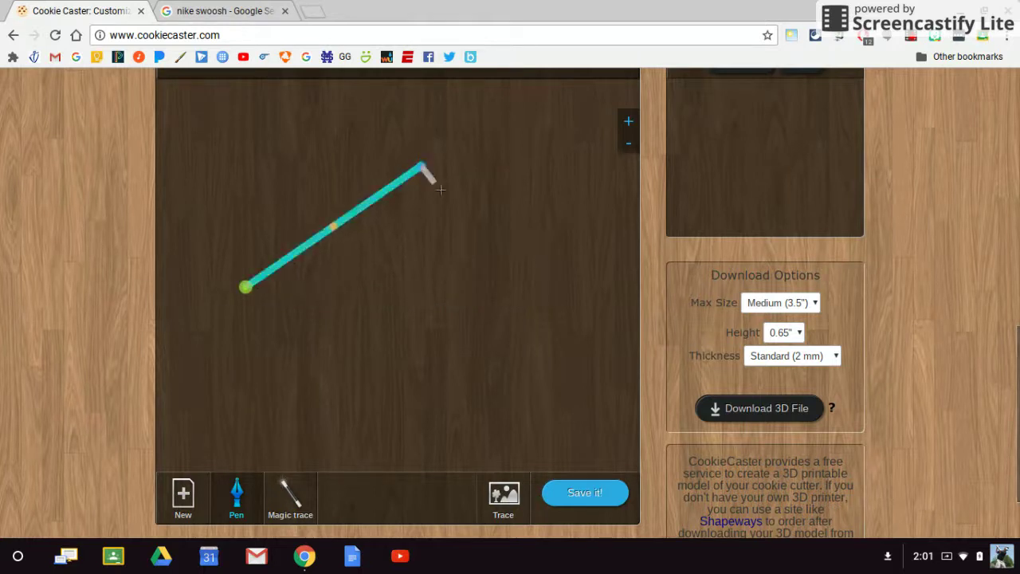
pyautogui.click(563, 326)
pyautogui.click(408, 441)
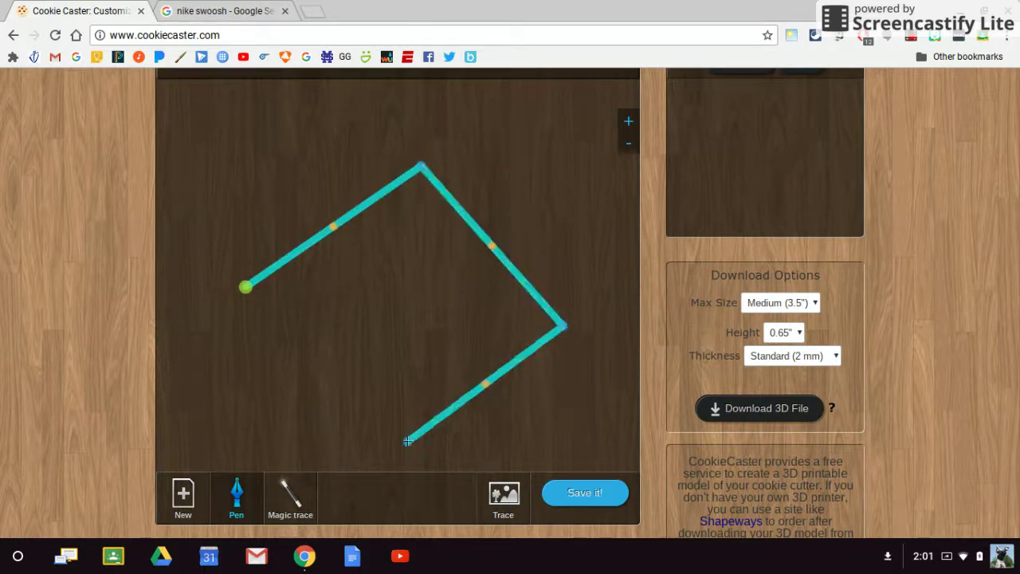
pyautogui.click(279, 377)
pyautogui.click(245, 286)
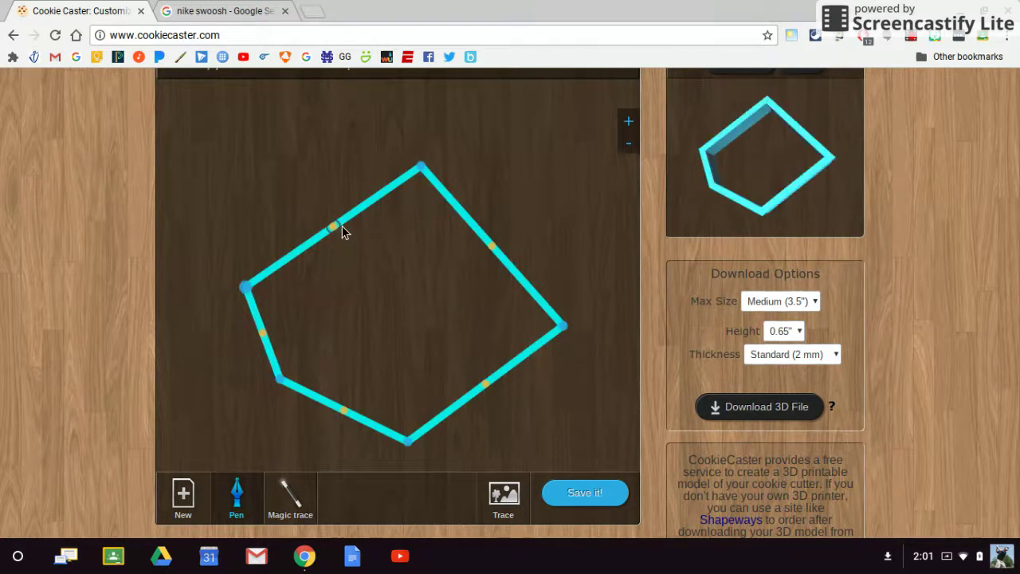
# - Curve the outline's upper-left and left edges outward and insert a point midway along its upper-right edge
pyautogui.moveTo(332, 229); pyautogui.dragTo(289, 167)
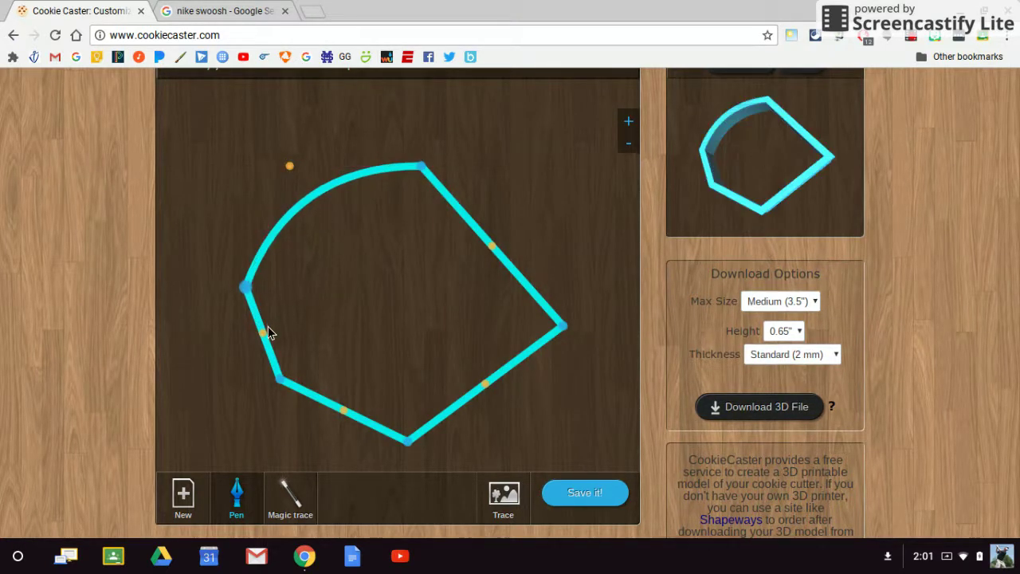
pyautogui.moveTo(261, 333); pyautogui.dragTo(219, 364)
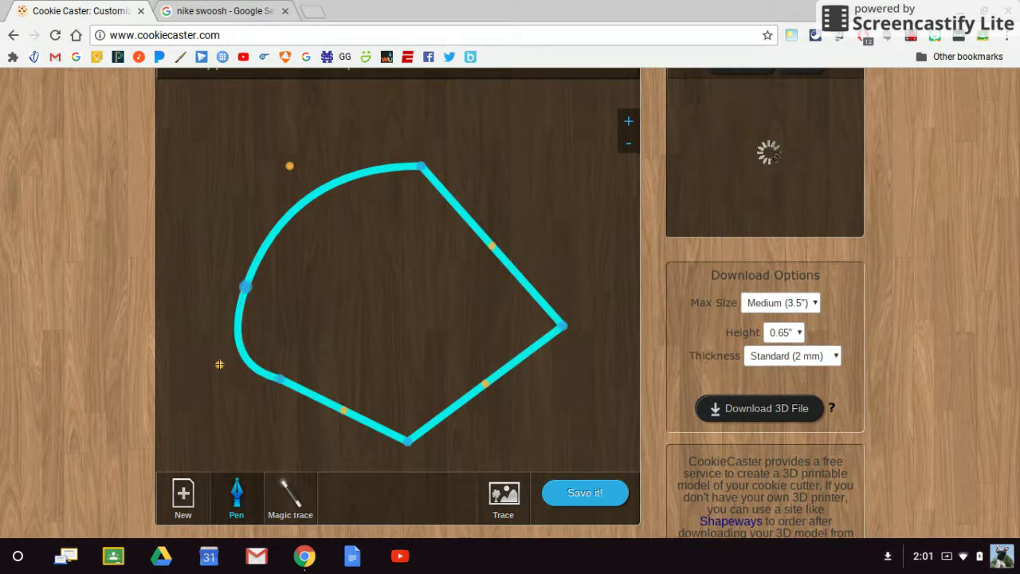
pyautogui.click(629, 122)
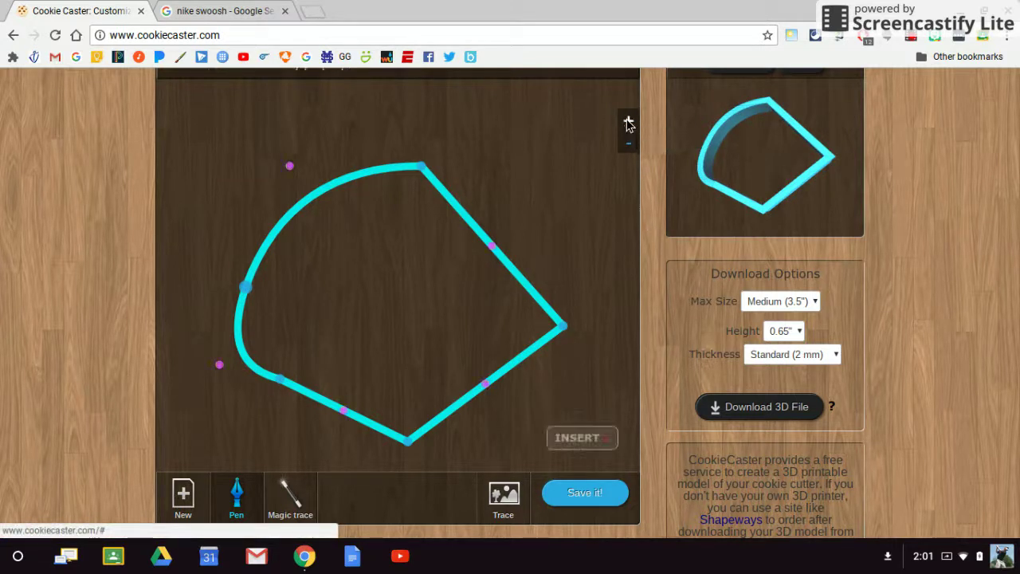
pyautogui.click(492, 248)
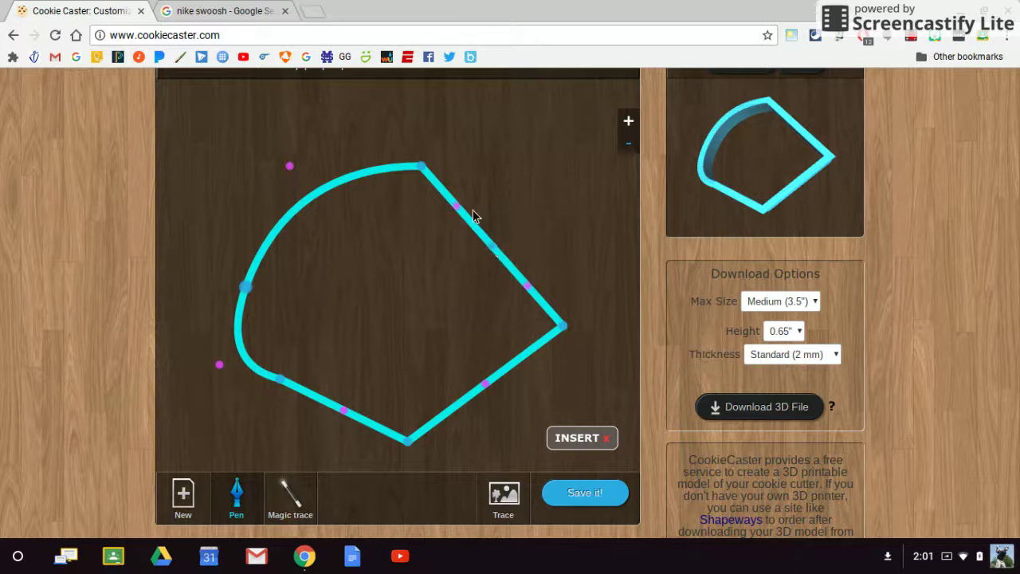
pyautogui.click(606, 439)
# - Curve both edges beside the inserted point inward, move that point upward, and rotate the 3D preview
pyautogui.moveTo(456, 206); pyautogui.dragTo(390, 254)
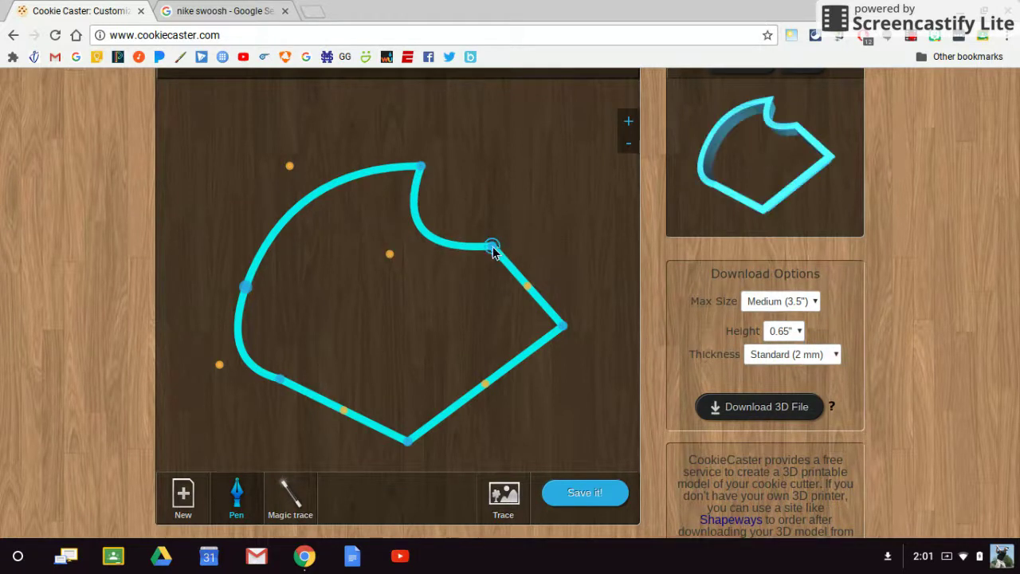
pyautogui.moveTo(492, 248); pyautogui.dragTo(476, 186)
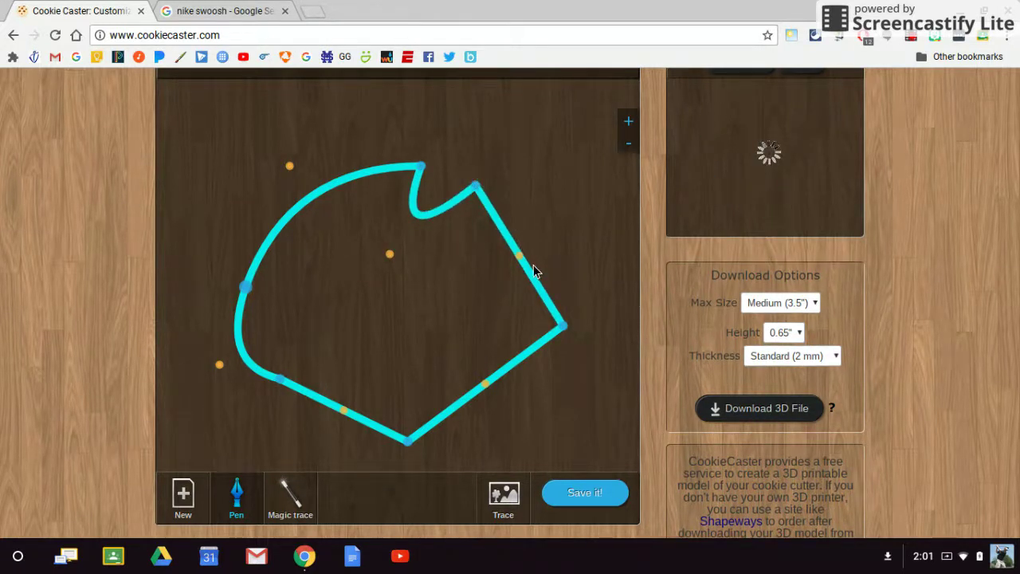
pyautogui.moveTo(520, 258); pyautogui.dragTo(407, 310)
pyautogui.moveTo(798, 194)
pyautogui.mouseDown()
pyautogui.moveTo(763, 169)
pyautogui.moveTo(678, 174)
pyautogui.moveTo(793, 163)
pyautogui.moveTo(723, 123)
pyautogui.moveTo(786, 188)
pyautogui.mouseUp()
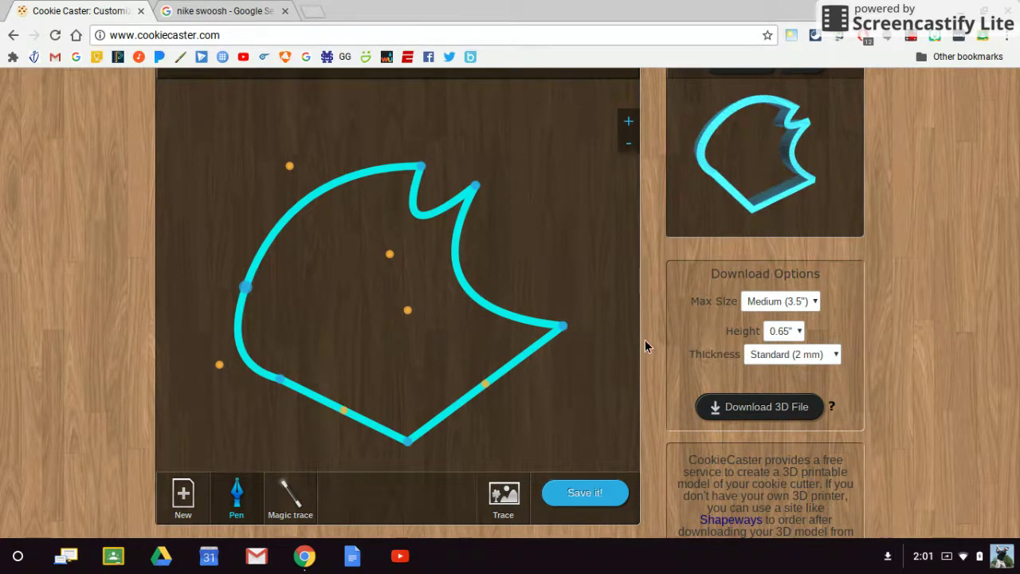
pyautogui.click(910, 39)
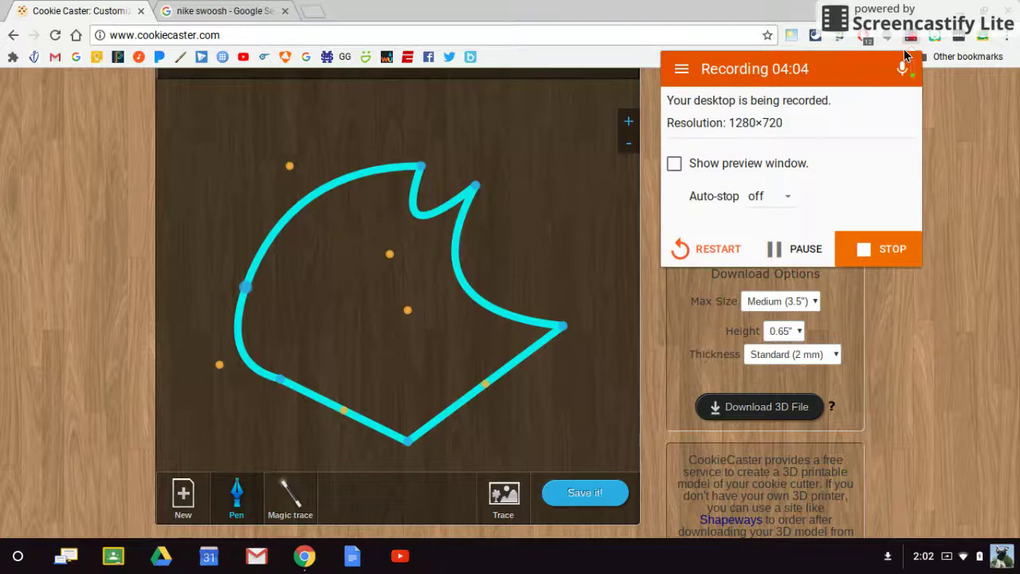